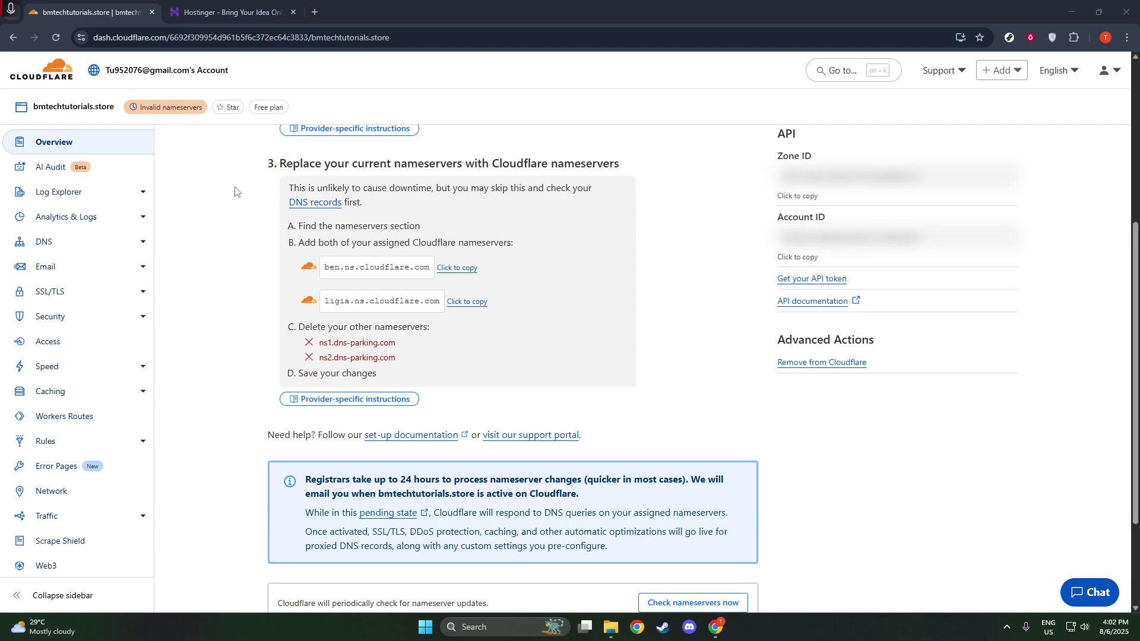
Scroll the Cloudflare Overview page to the step listing ben.ns.cloudflare.com.
{"action": "left_click", "coordinate": [259, 90]}
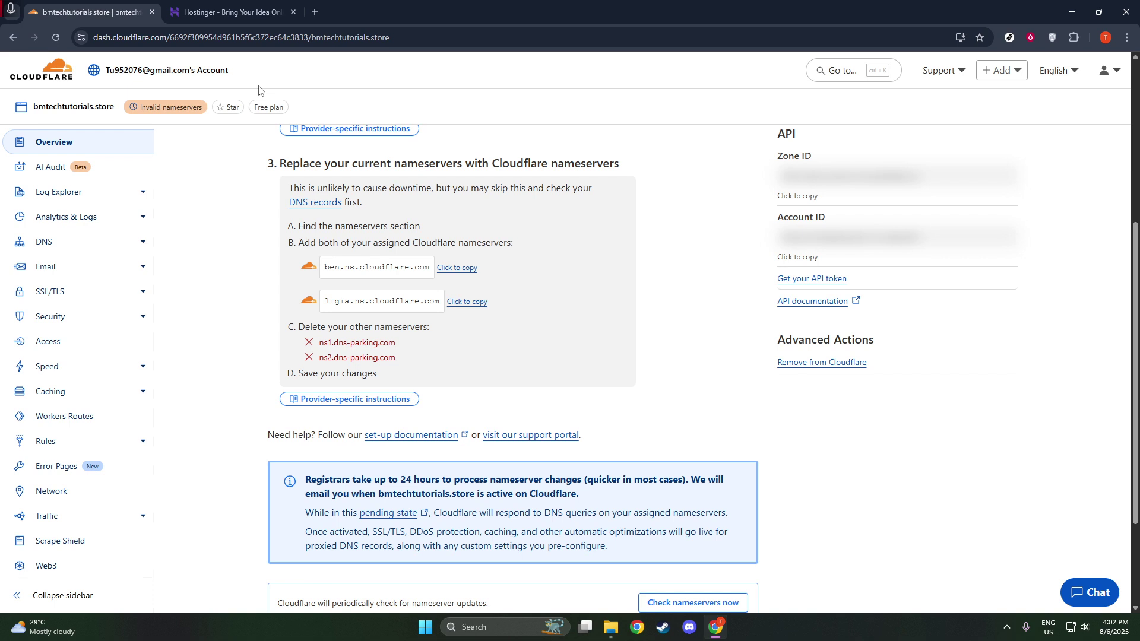
{"action": "scroll", "coordinate": [247, 215], "scroll_direction": "up", "scroll_amount": 3}
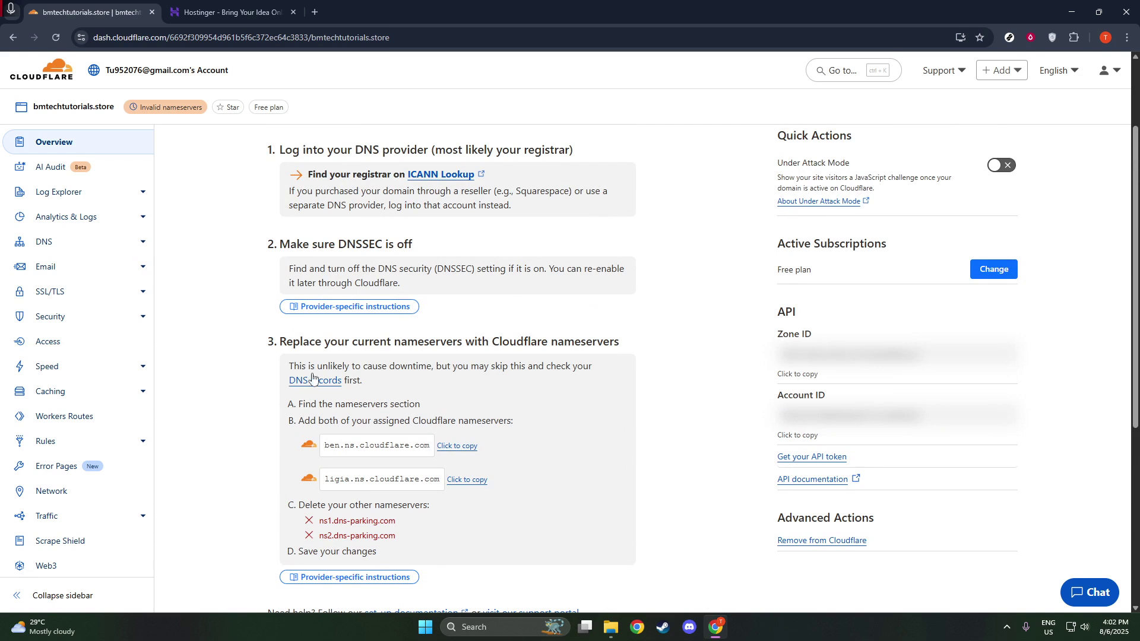
{"action": "scroll", "coordinate": [312, 380], "scroll_direction": "down", "scroll_amount": 1}
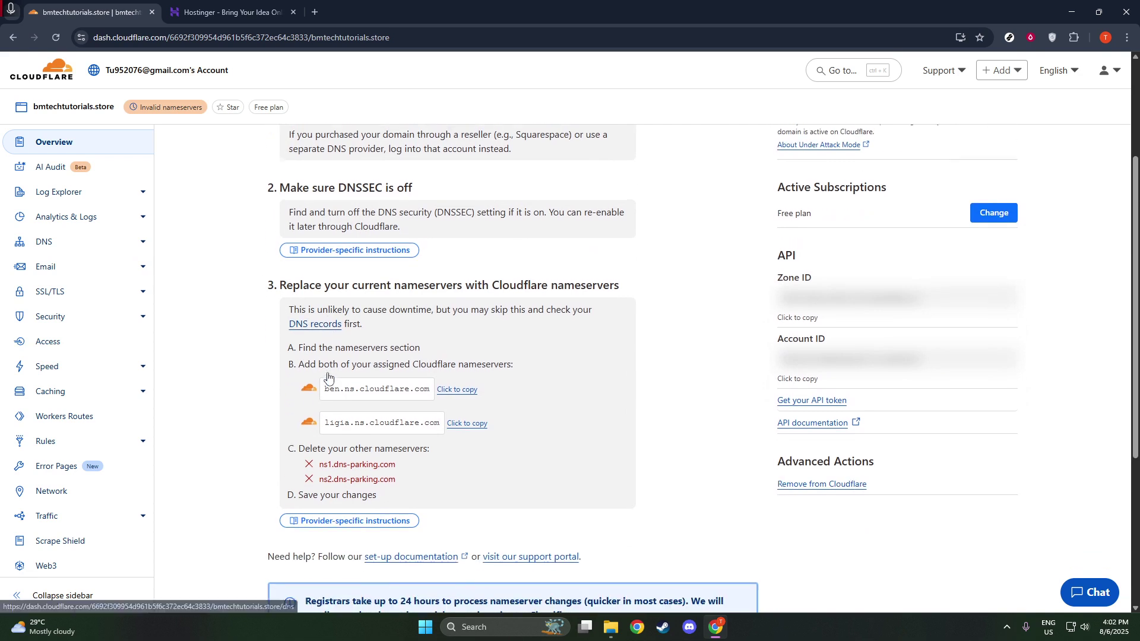
Copy ben.ns.cloudflare.com, then reach bmtechtutorials.store's domain overview in Hostinger hPanel.
{"action": "left_click", "coordinate": [467, 387]}
{"action": "left_click", "coordinate": [236, 13]}
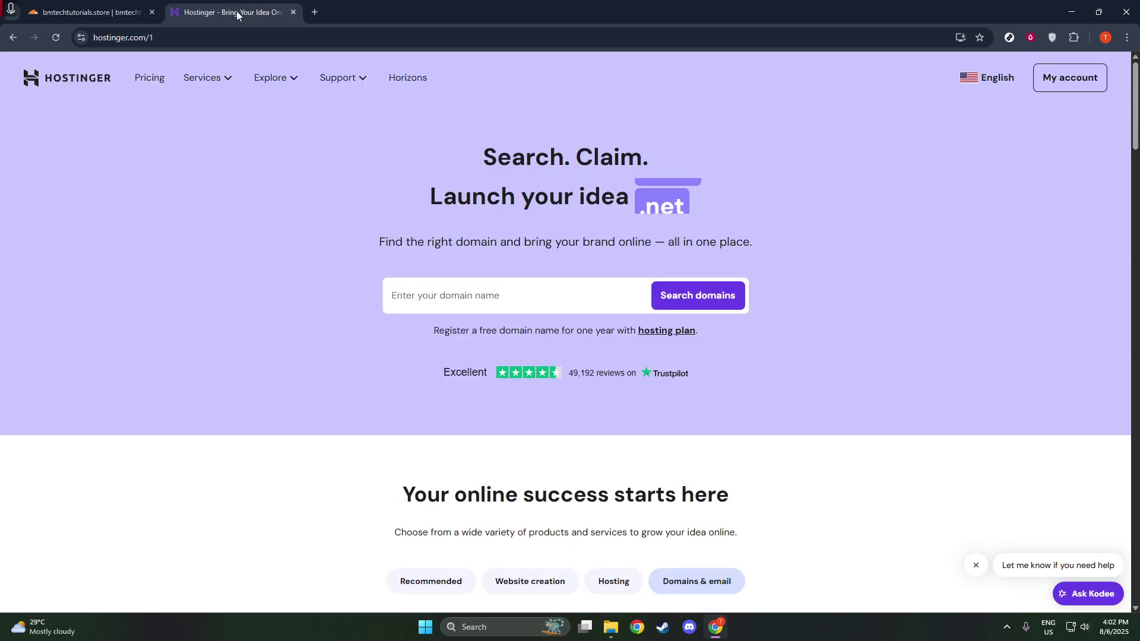
{"action": "left_click", "coordinate": [1051, 77]}
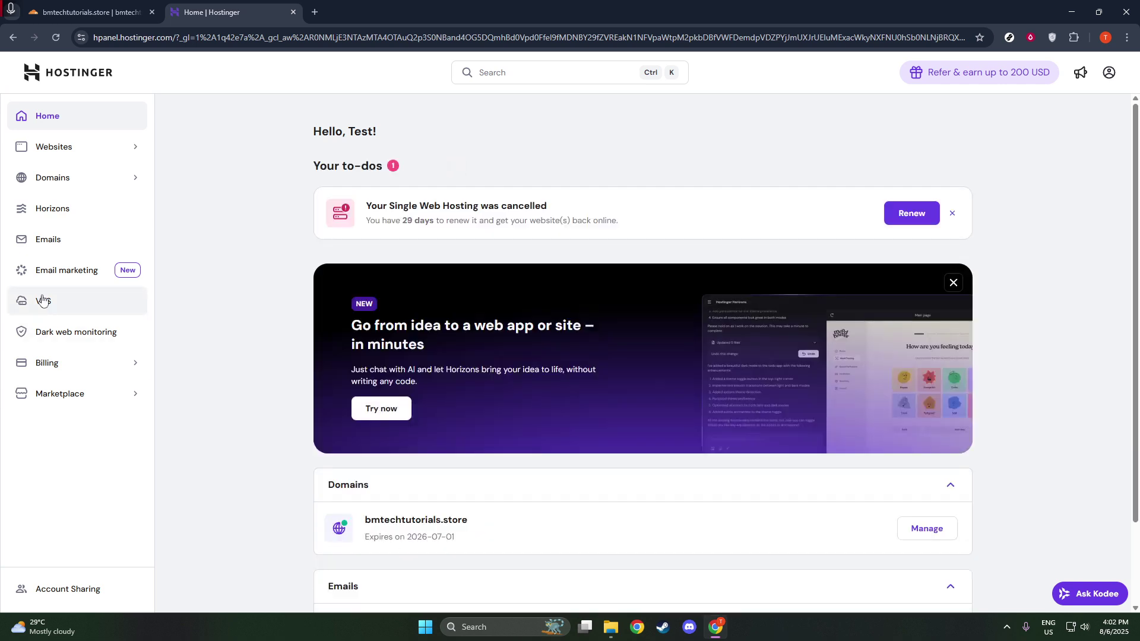
{"action": "left_click", "coordinate": [65, 188]}
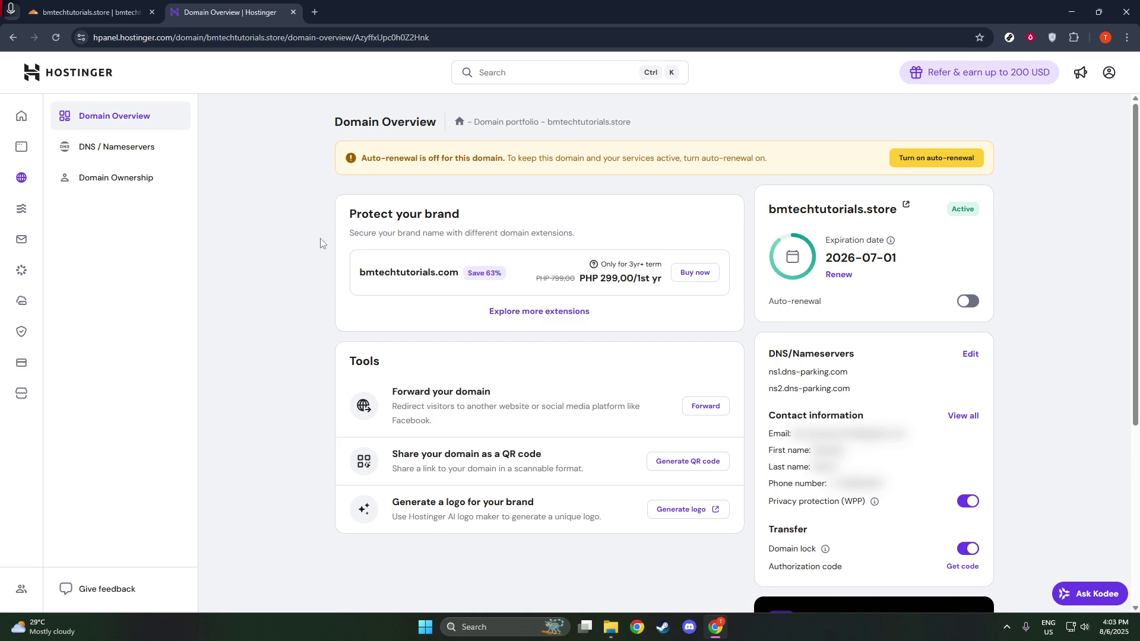
Switch to custom nameservers and replace the first entry with ben.ns.cloudflare.com.
{"action": "left_click", "coordinate": [141, 148]}
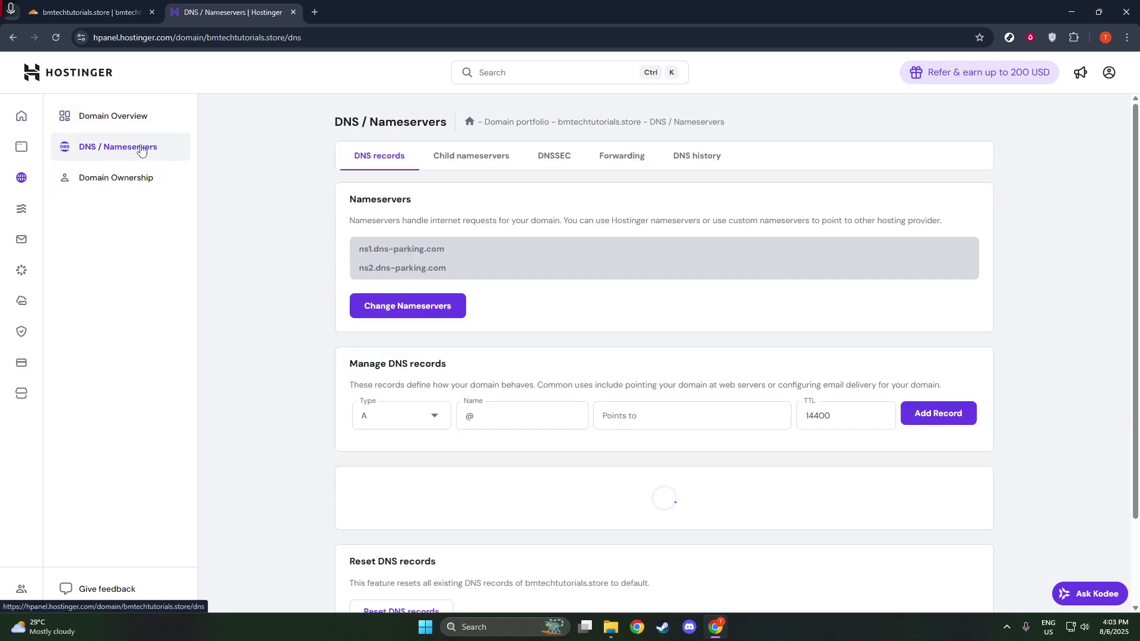
{"action": "left_click", "coordinate": [431, 315]}
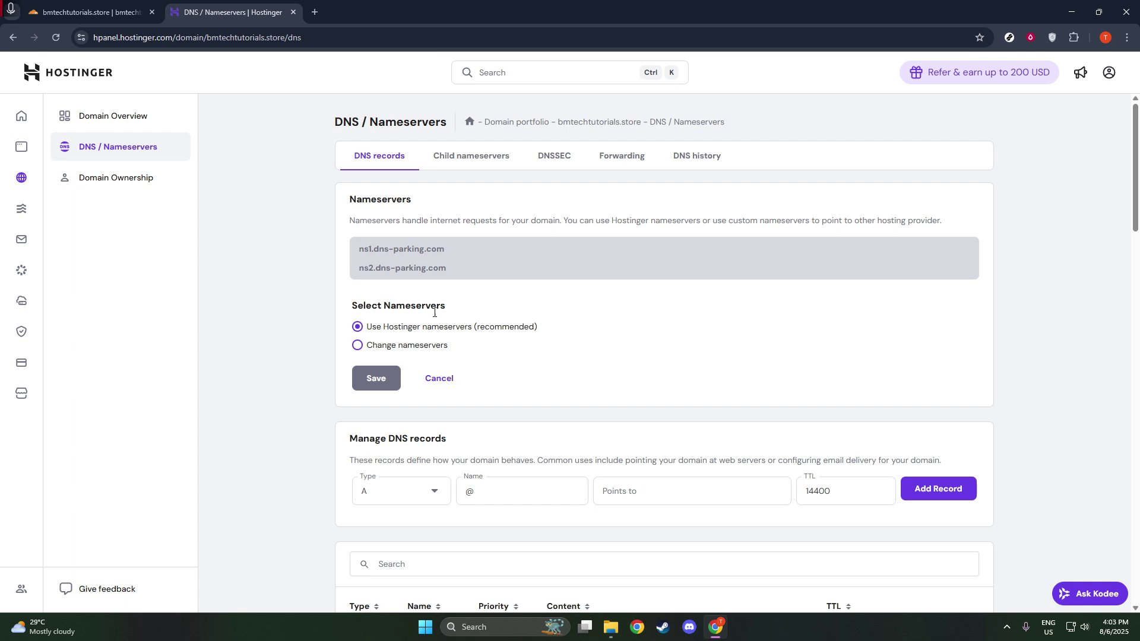
{"action": "left_click", "coordinate": [419, 351]}
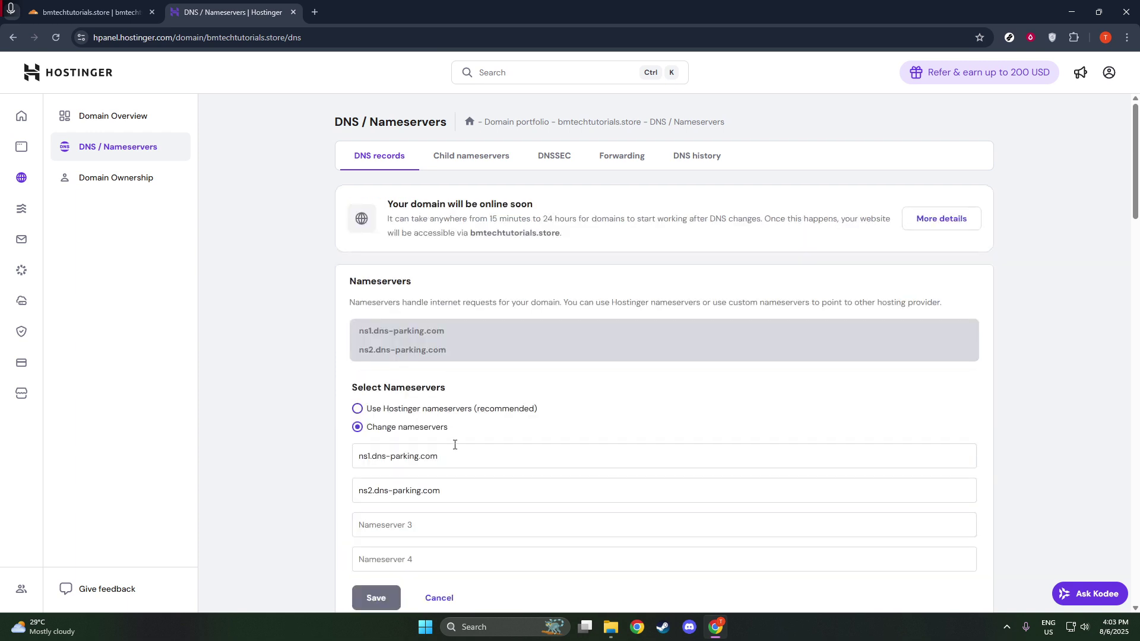
{"action": "left_click", "coordinate": [455, 464]}
{"action": "key", "text": "ctrl+a"}
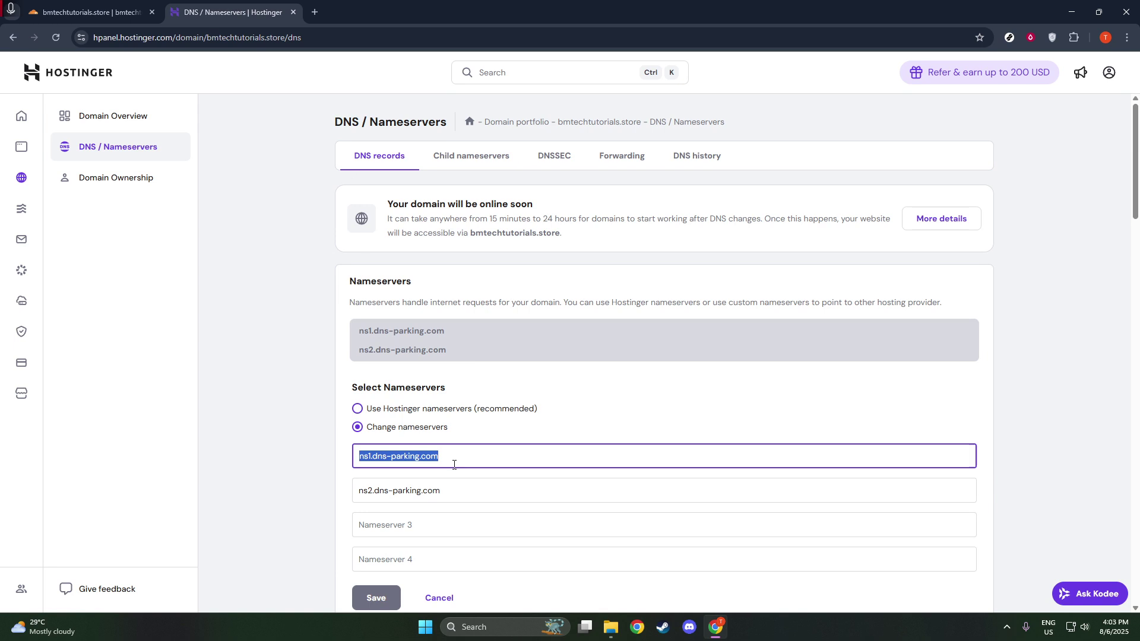
{"action": "type", "text": "ben.ns.cloudflare.com"}
Copy ligia.ns.cloudflare.com from Cloudflare and paste it over ns2.dns-parking.com.
{"action": "left_click", "coordinate": [90, 8]}
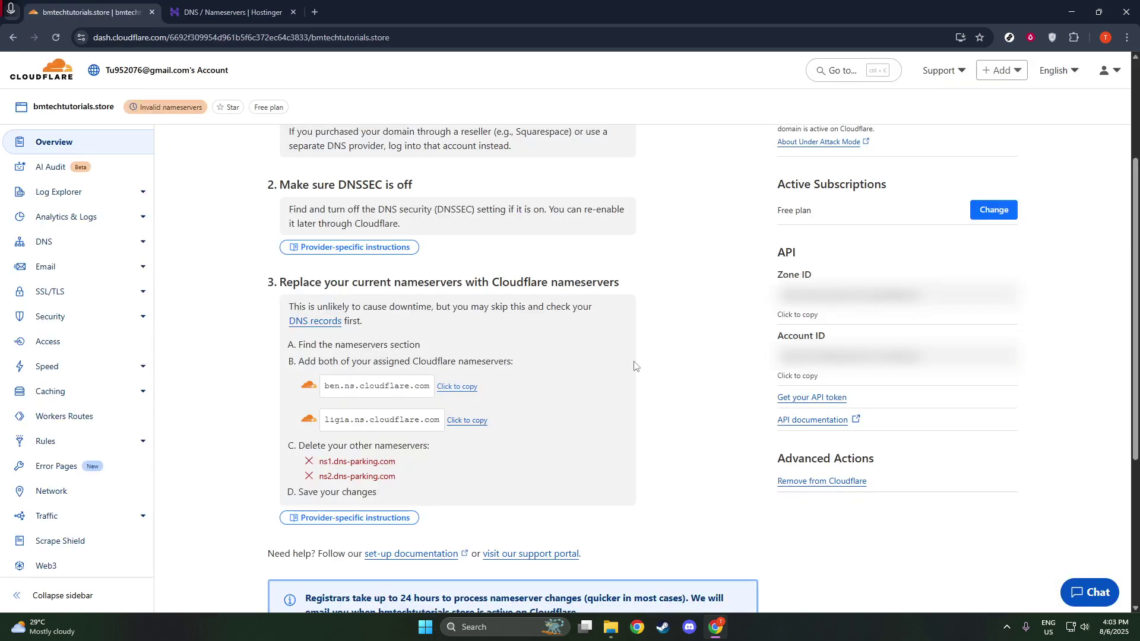
{"action": "left_click", "coordinate": [485, 421]}
{"action": "left_click", "coordinate": [245, 14]}
{"action": "triple_click", "coordinate": [430, 502]}
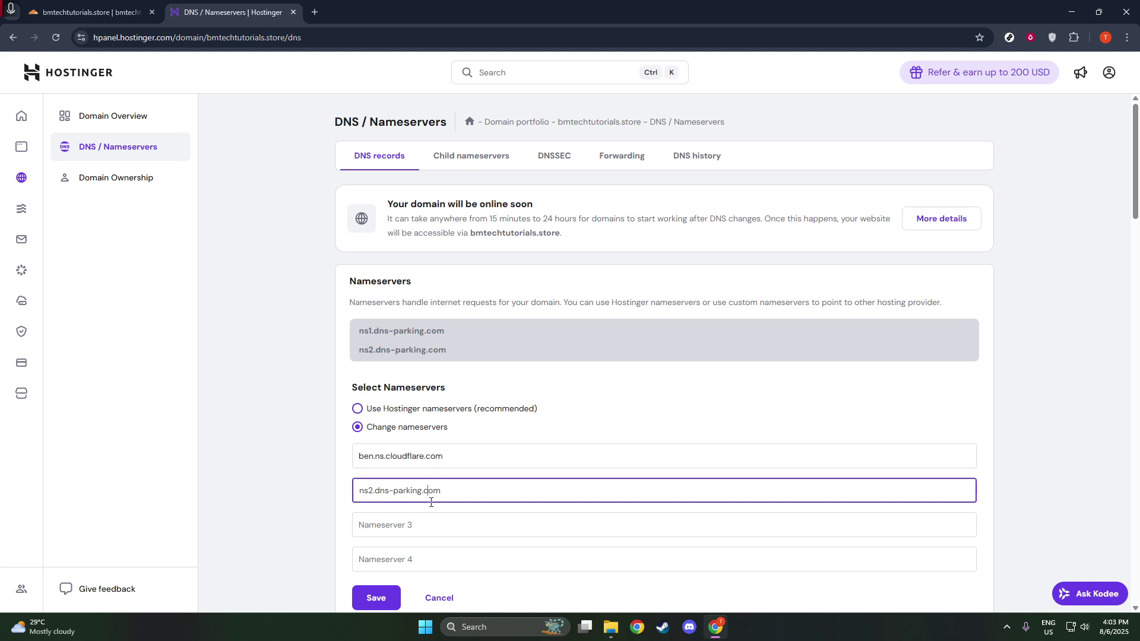
{"action": "type", "text": "ligia.ns.cloudflare.com"}
Save the two Cloudflare nameservers and dismiss the confirmation.
{"action": "scroll", "coordinate": [294, 453], "scroll_direction": "down", "scroll_amount": 3}
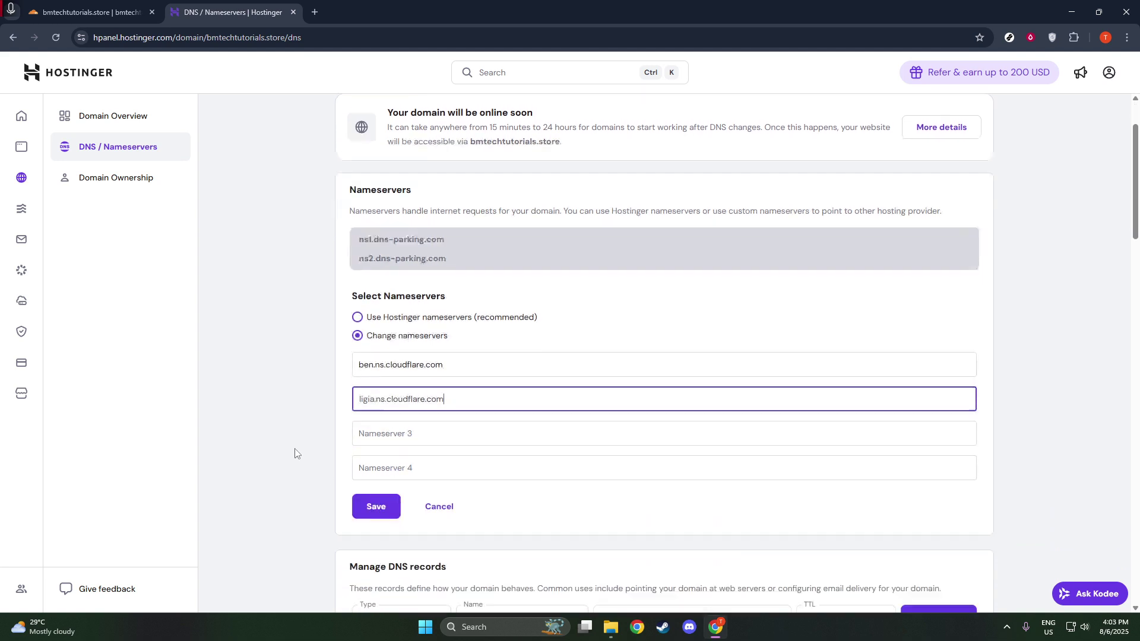
{"action": "left_click", "coordinate": [365, 415]}
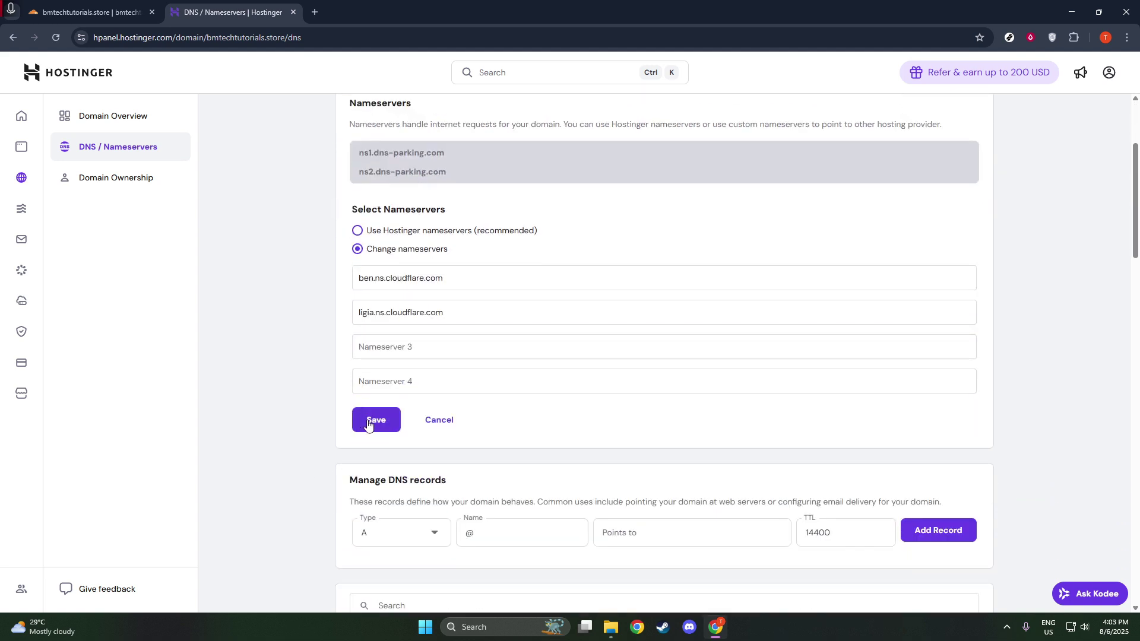
{"action": "left_click", "coordinate": [368, 423]}
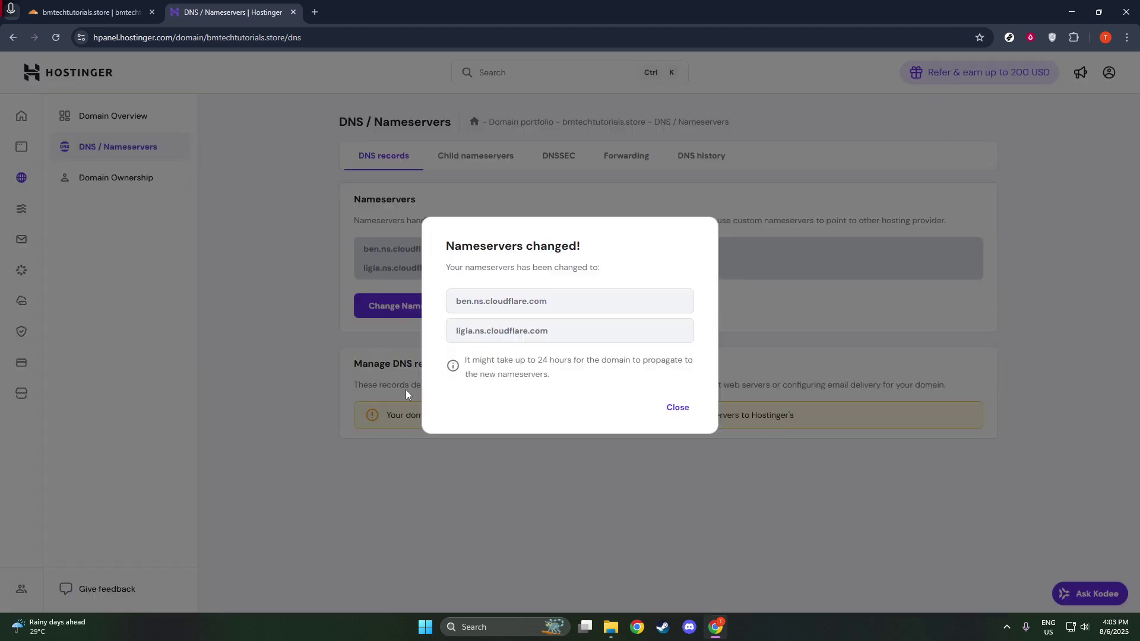
{"action": "left_click", "coordinate": [672, 409]}
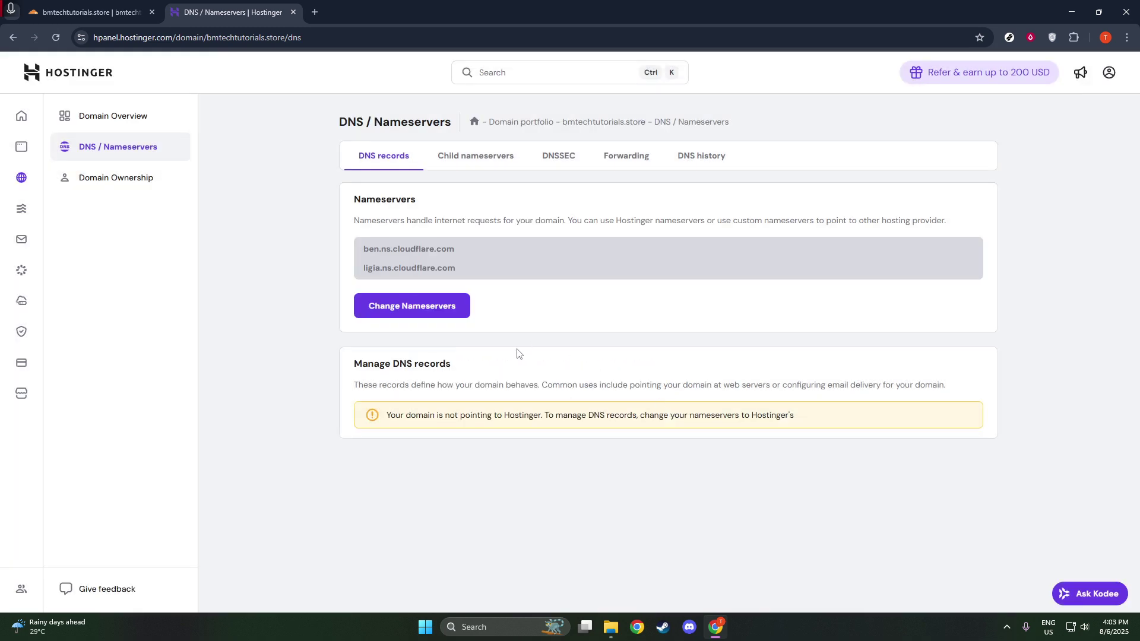
{"action": "left_click", "coordinate": [126, 5]}
{"action": "scroll", "coordinate": [416, 285], "scroll_direction": "down", "scroll_amount": 2}
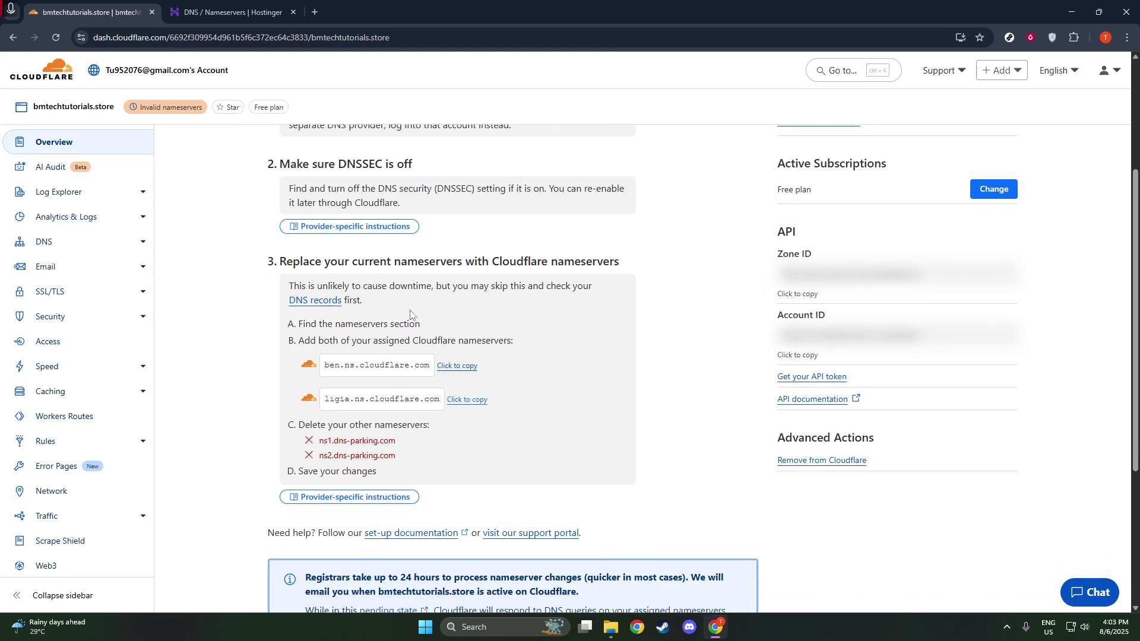
{"action": "scroll", "coordinate": [410, 310], "scroll_direction": "down", "scroll_amount": 2}
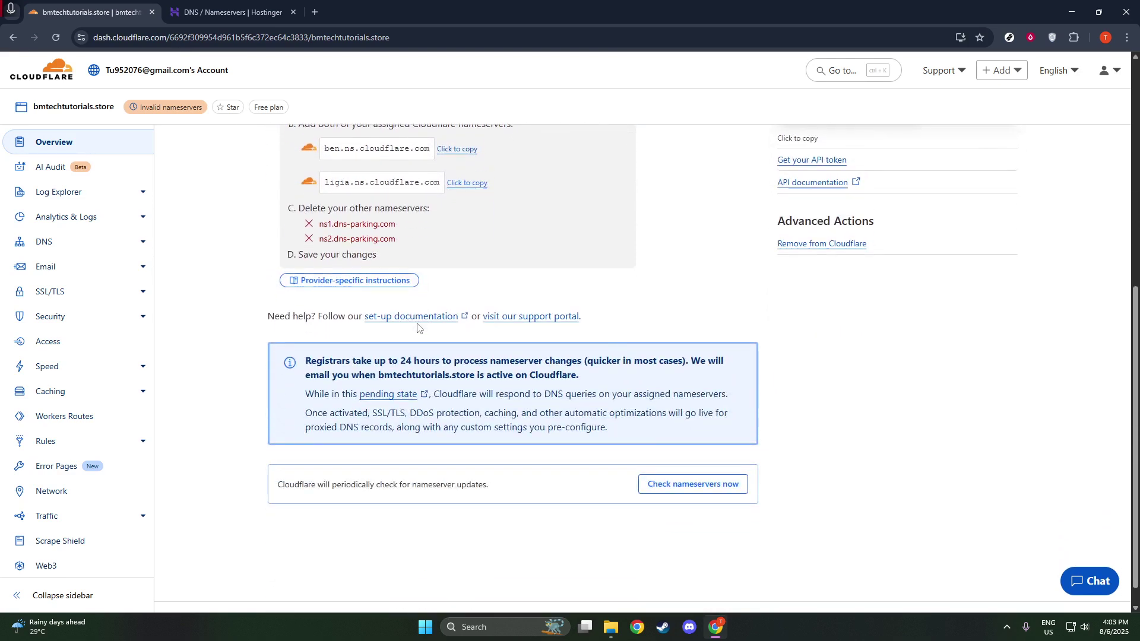
{"action": "scroll", "coordinate": [829, 349], "scroll_direction": "up", "scroll_amount": 3}
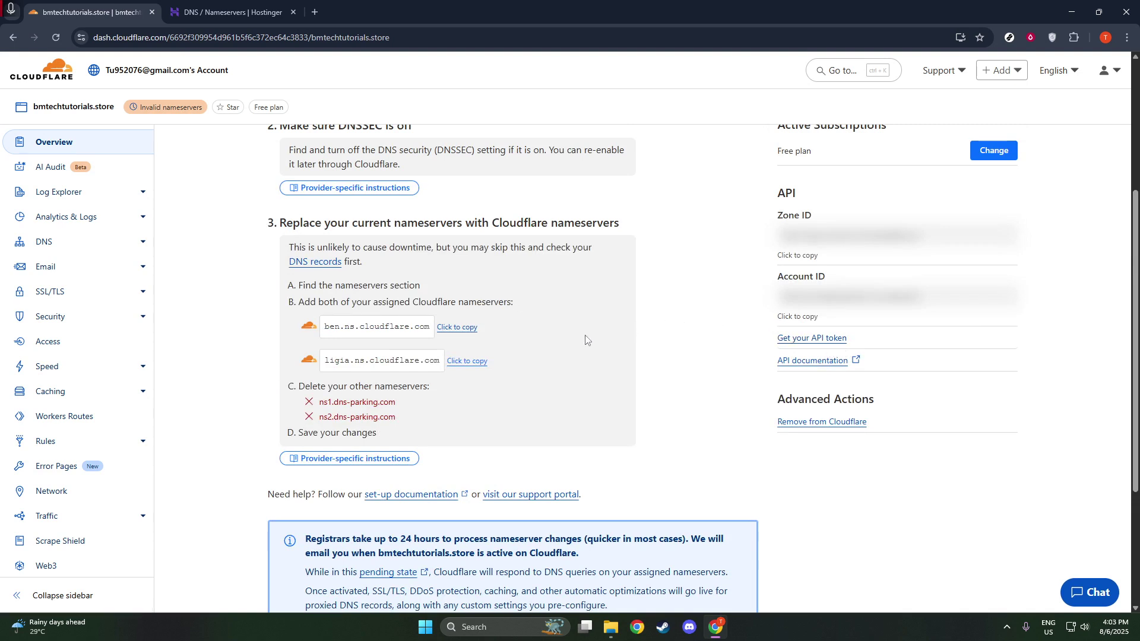
{"action": "left_click", "coordinate": [243, 13]}
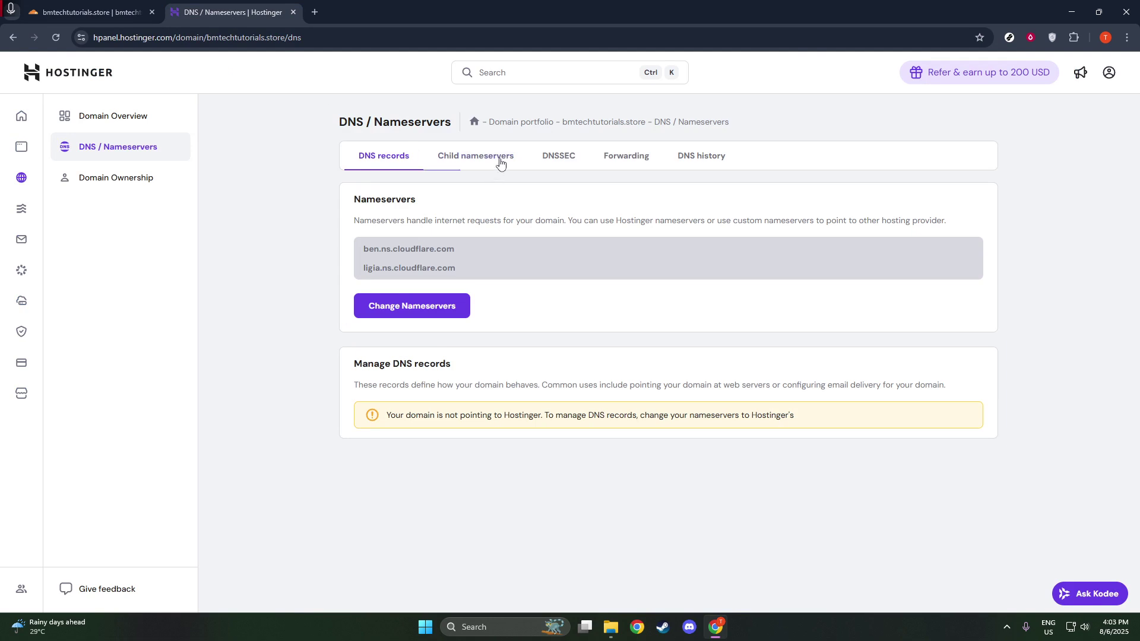
{"action": "left_click", "coordinate": [581, 157]}
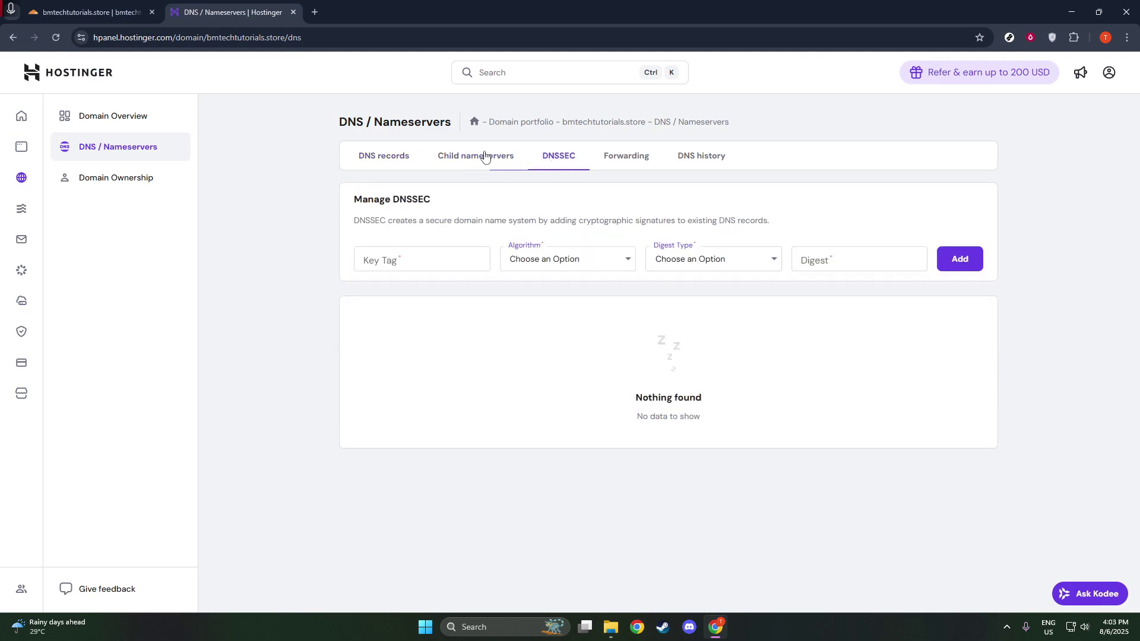
{"action": "left_click", "coordinate": [386, 158]}
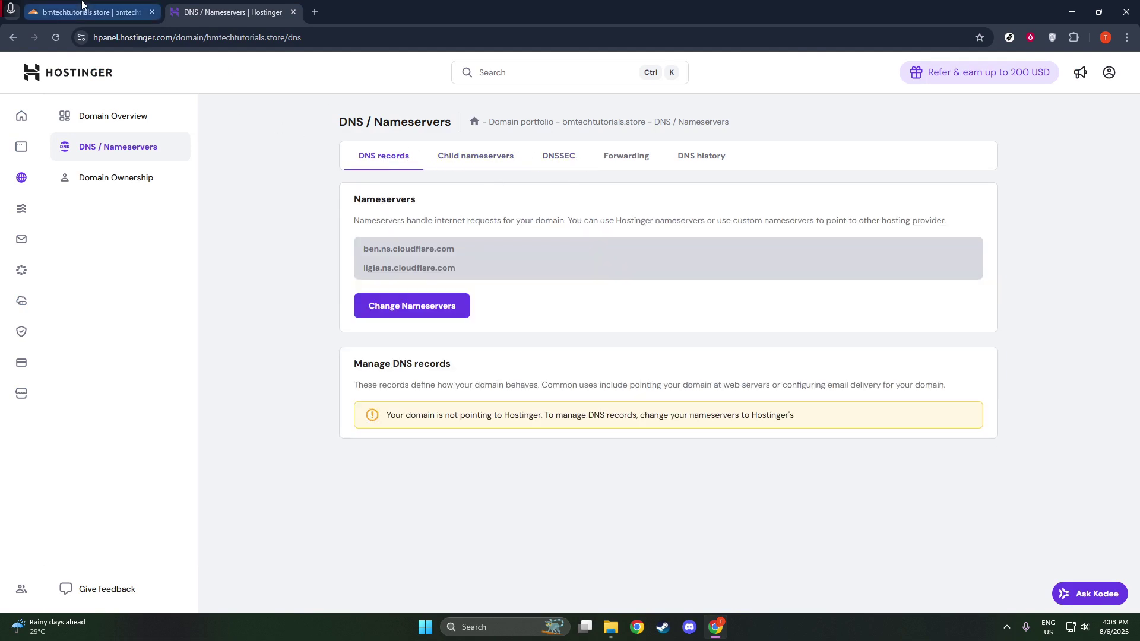
Return to Cloudflare's pending bmtechtutorials.store overview with the invalid-nameserver notice.
{"action": "left_click", "coordinate": [105, 15]}
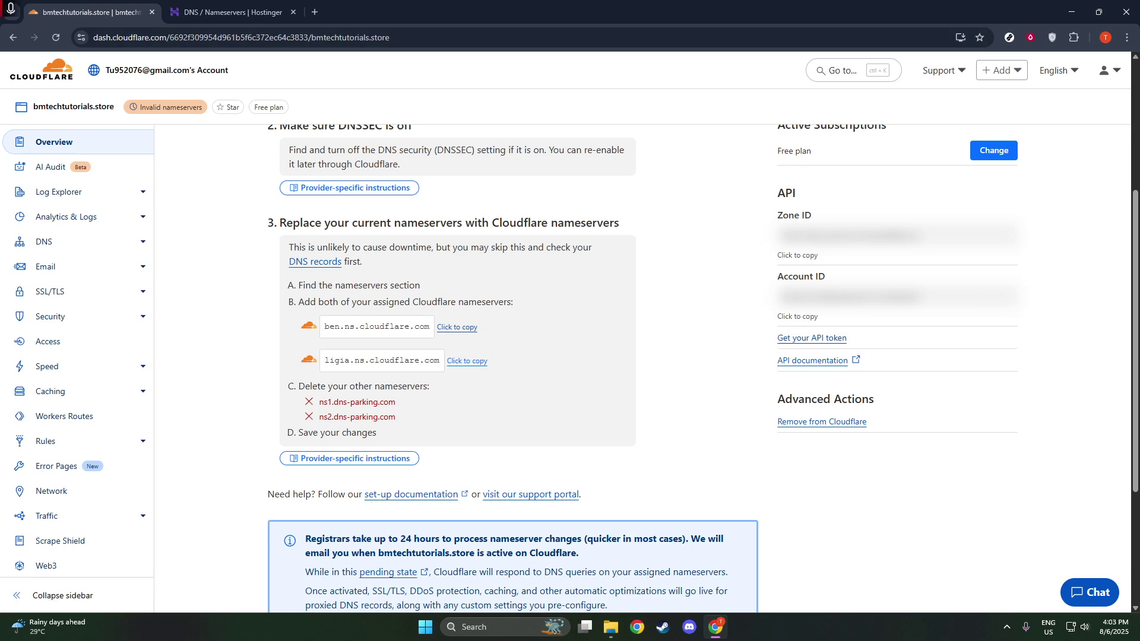